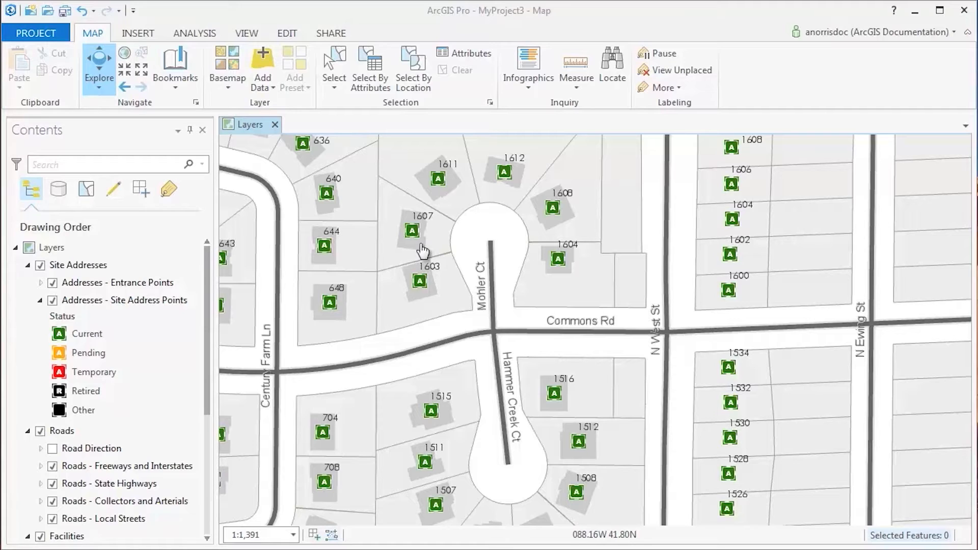
Step: Activate the Layers map view and show the Edit ribbon tools
left_click(246, 128)
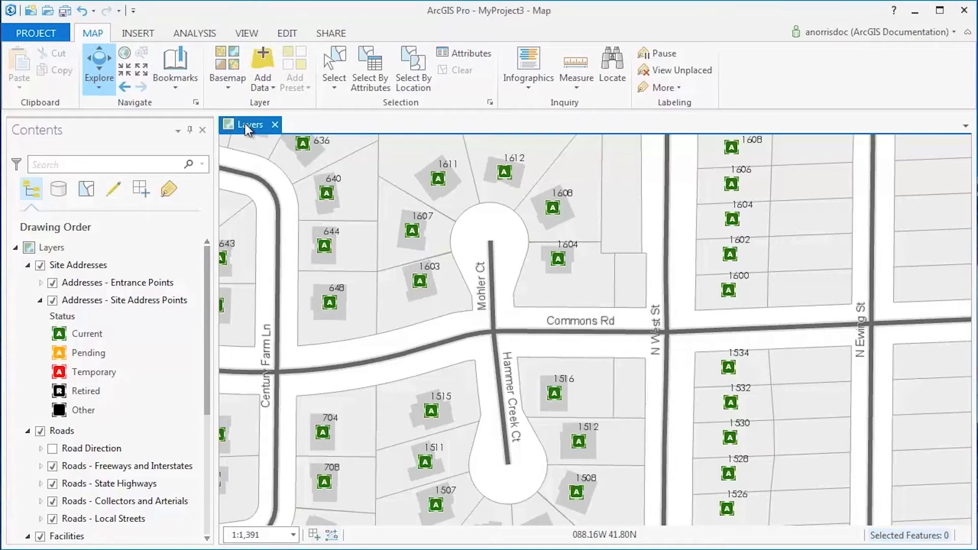
left_click(289, 33)
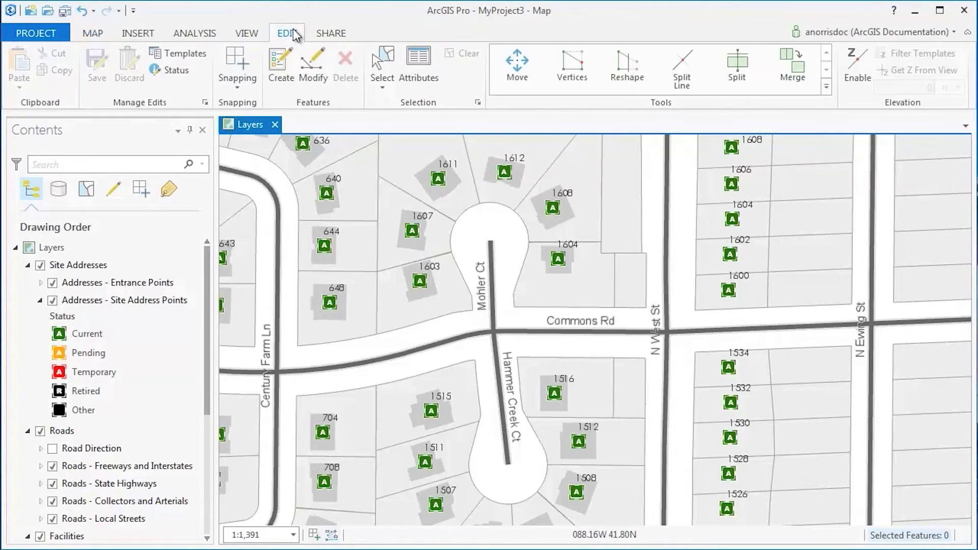
Step: In Create Features, select the Current template under Site Address Points and show its attributes
left_click(282, 76)
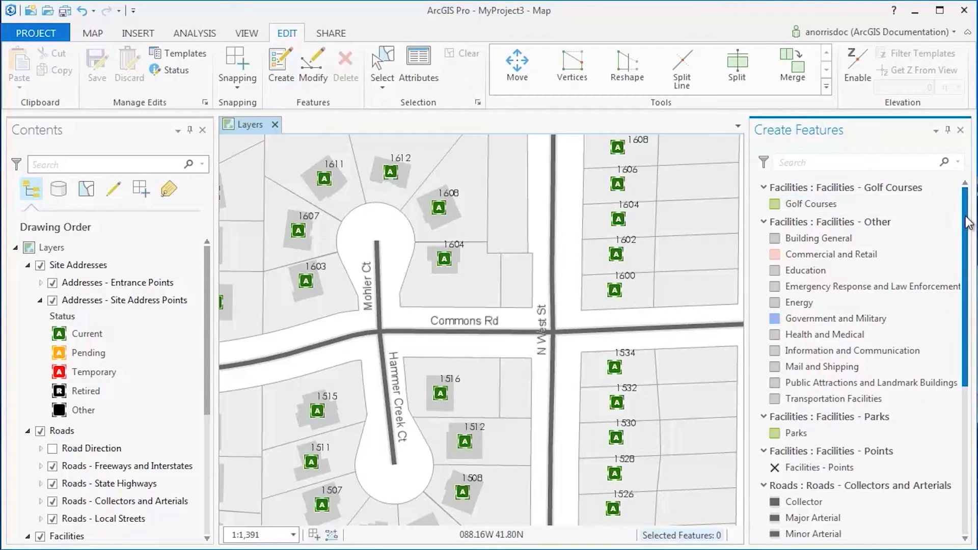
left_click_drag(968, 222, 964, 397)
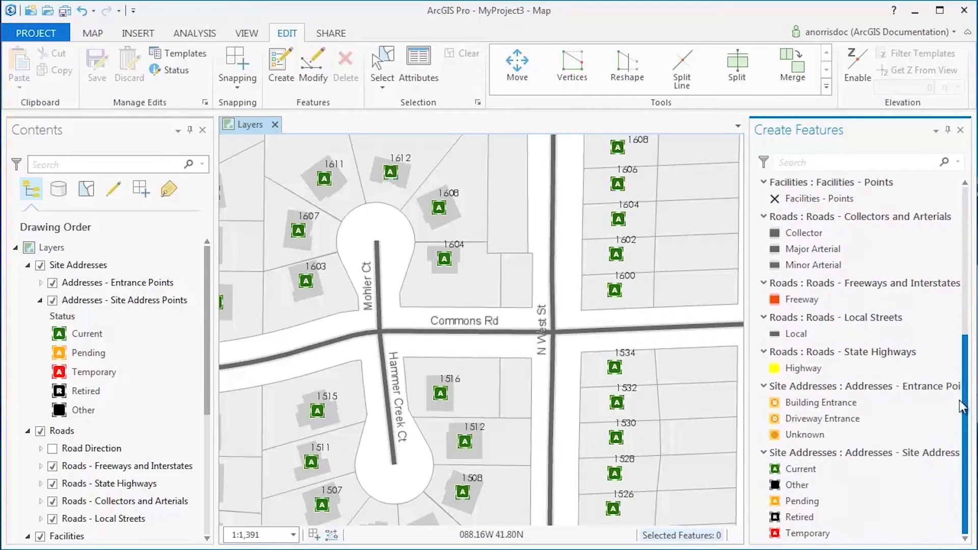
left_click(816, 470)
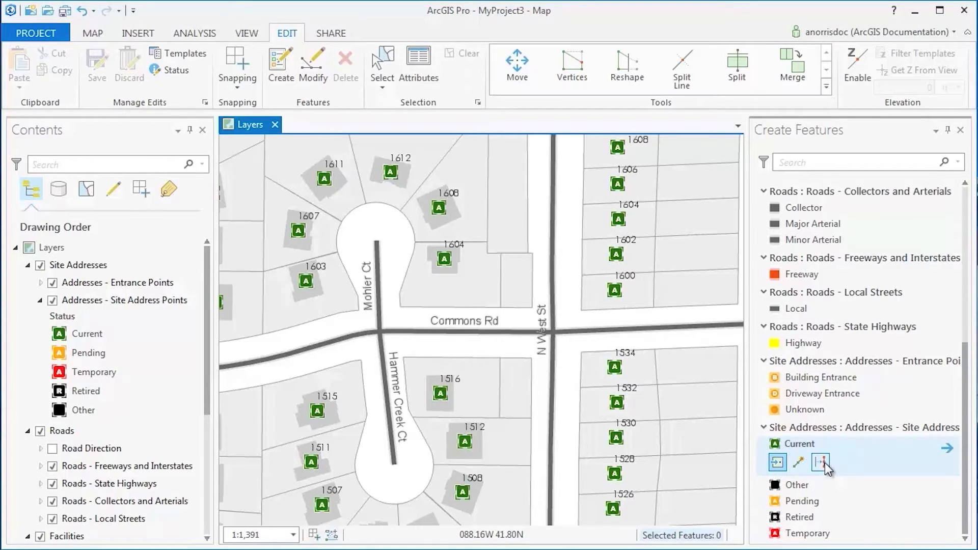
left_click(948, 451)
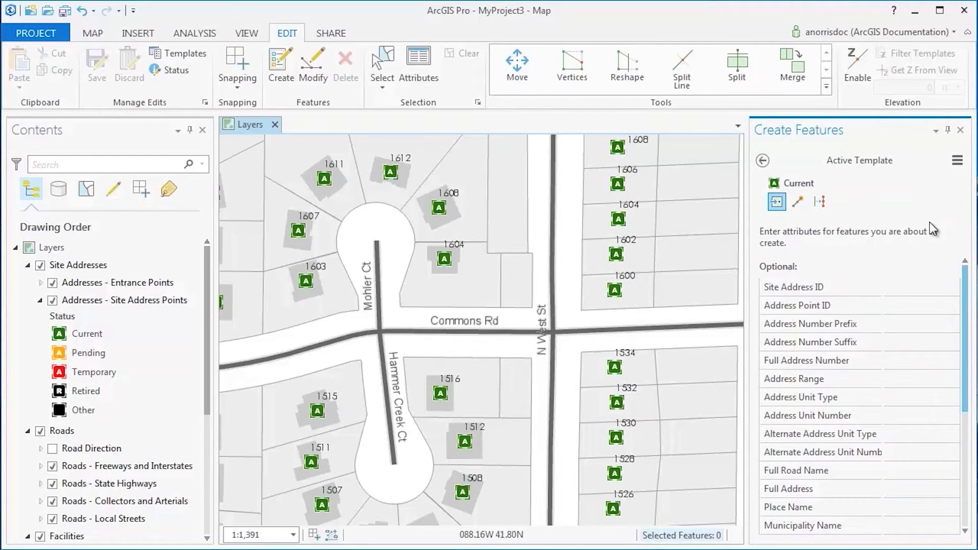
Step: Duplicate the Current address point template via the Active Template menu
left_click(956, 161)
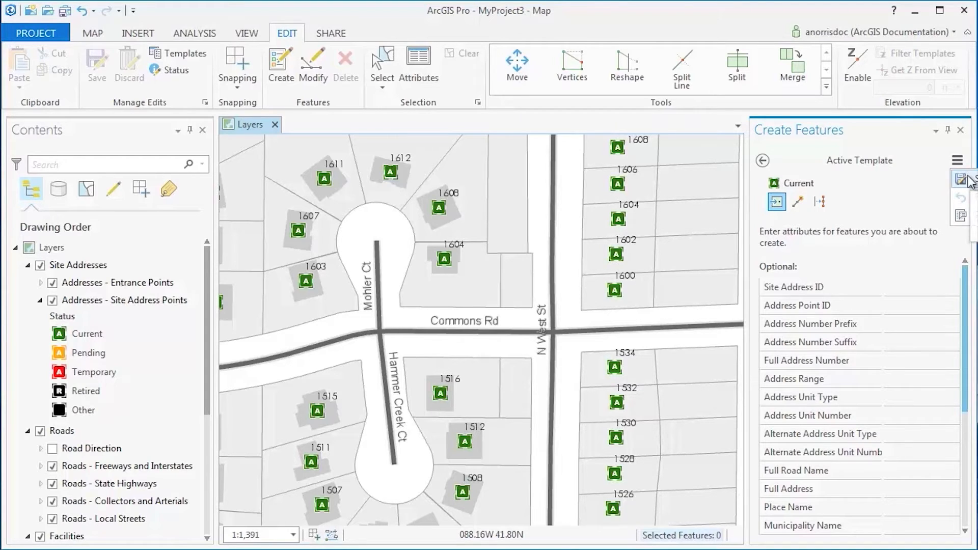
left_click(968, 180)
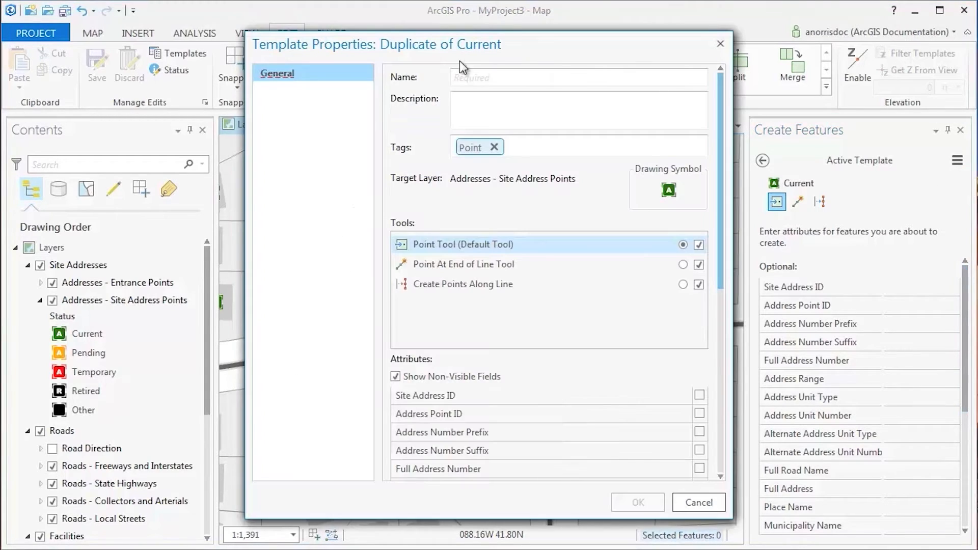
Step: Name the duplicate 'Addresses' with default Municipality Name 'Naperville' and confirm
left_click(477, 76)
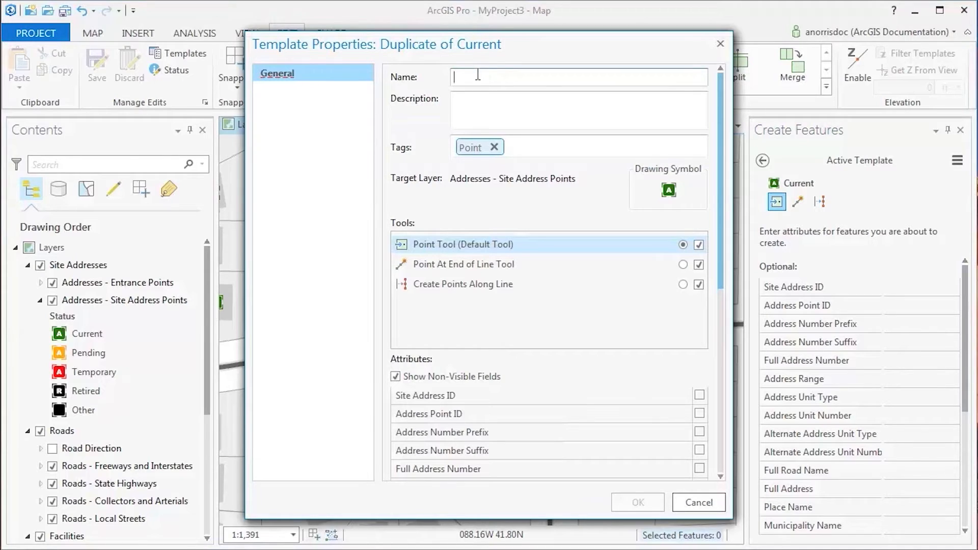
type("Addresses")
scroll(560, 195, "down", 2)
scroll(659, 298, "down", 3)
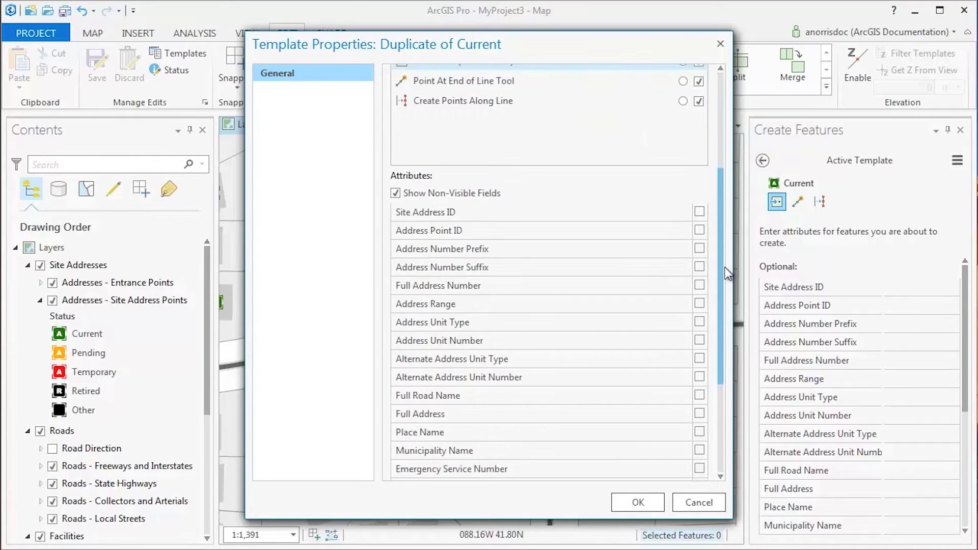
scroll(659, 298, "down", 3)
scroll(659, 298, "down", 2)
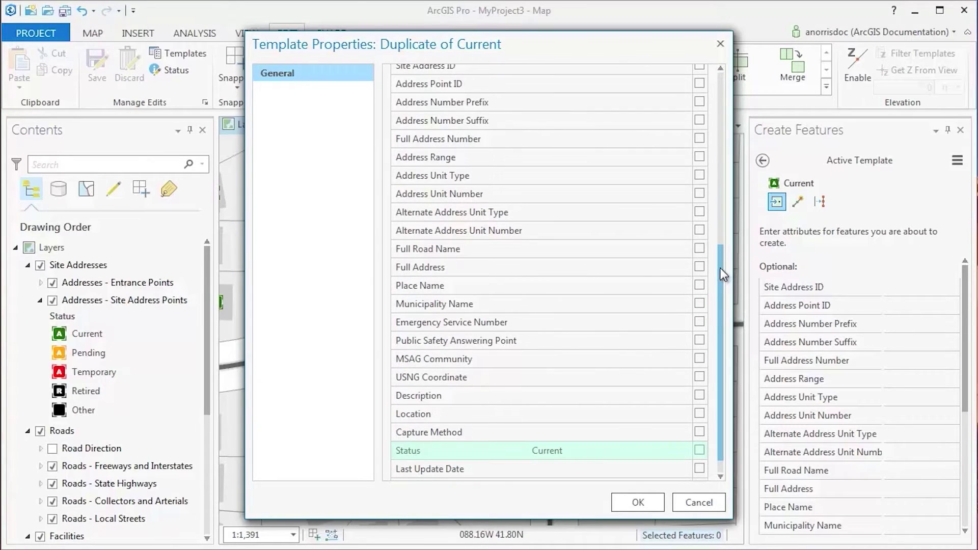
left_click(545, 304)
type("Naperville")
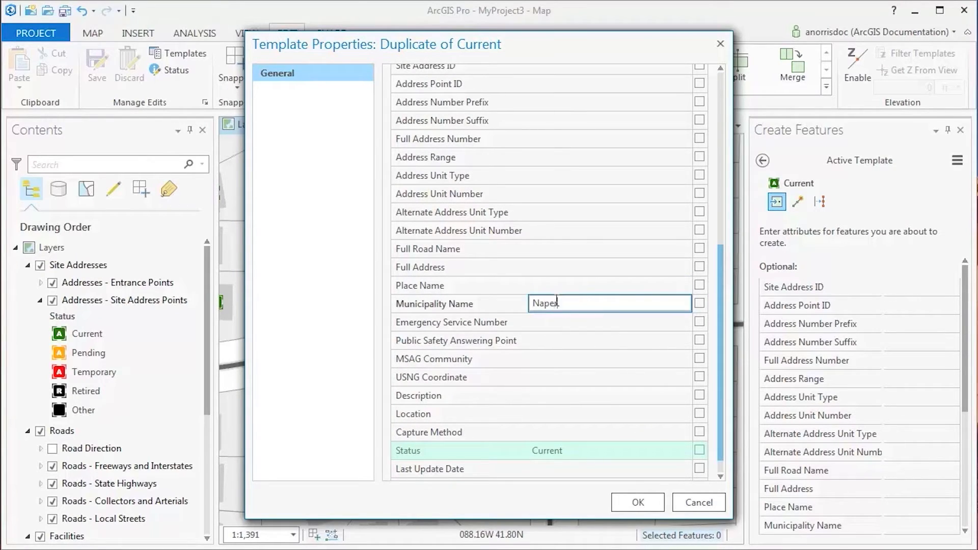
left_click(634, 503)
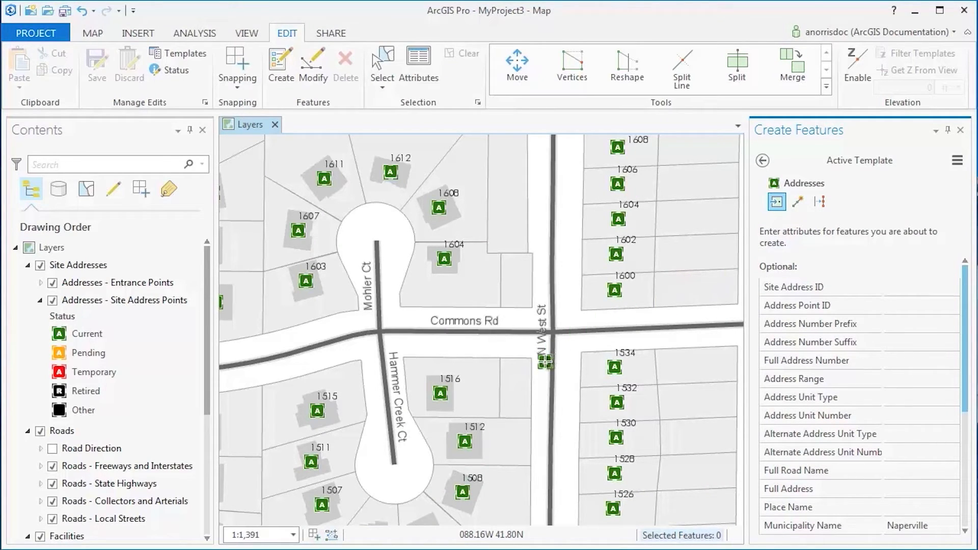
Step: Set Full Address to '1529 N West' and place the point on the lot east of 1516
left_click(917, 360)
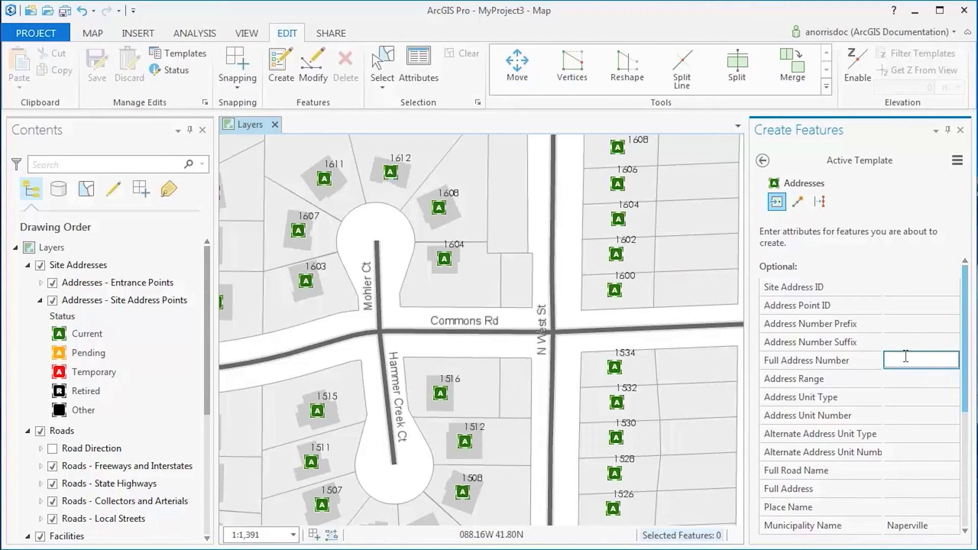
scroll(905, 357, "down", 3)
scroll(894, 359, "down", 3)
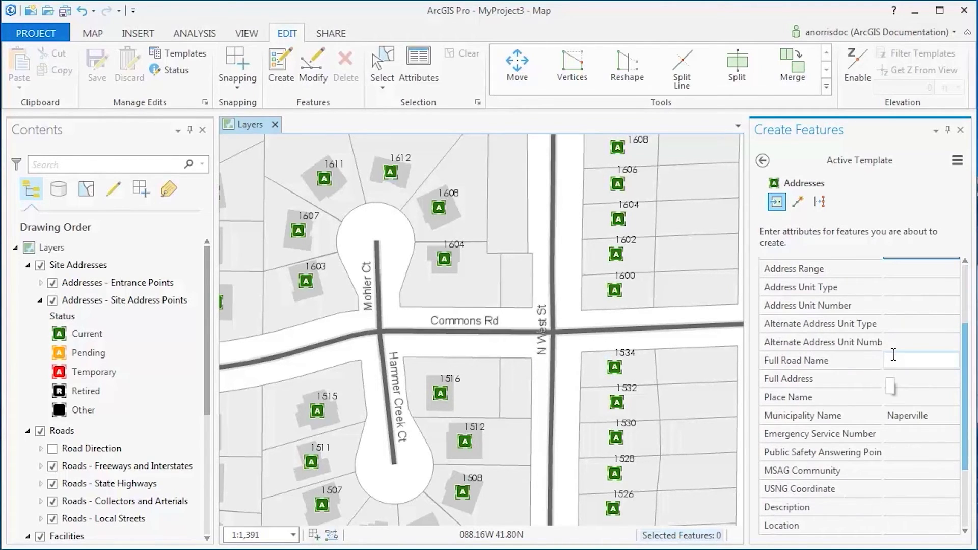
left_click(903, 377)
type("29 N West")
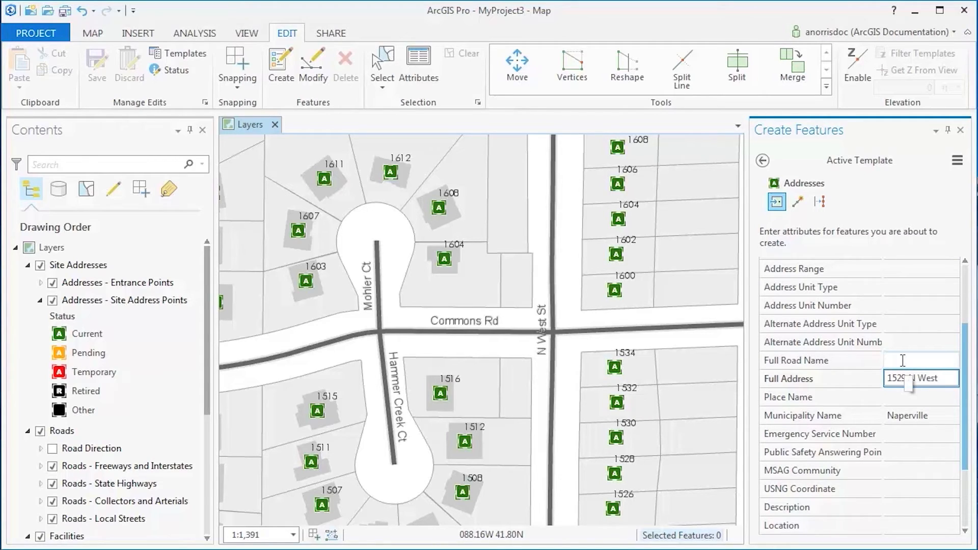
left_click(559, 376)
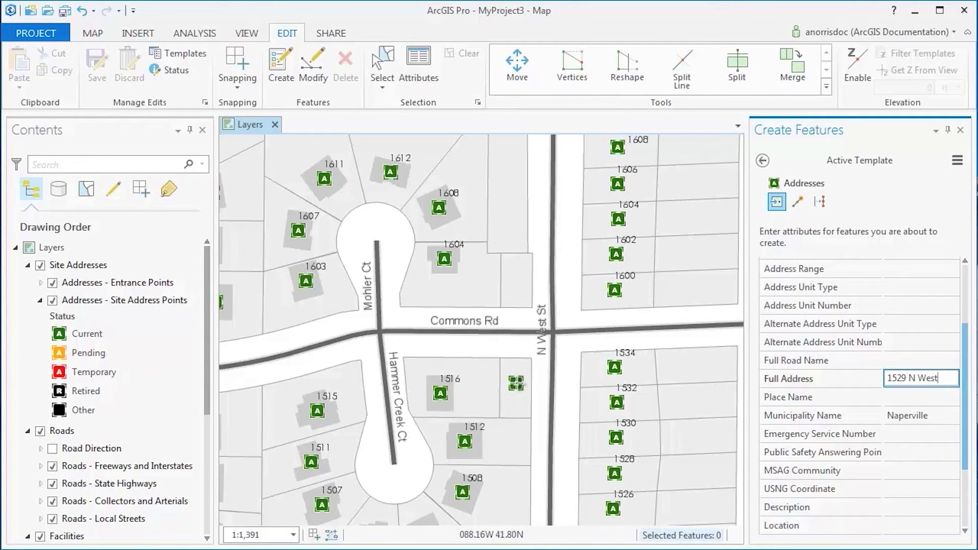
left_click(515, 392)
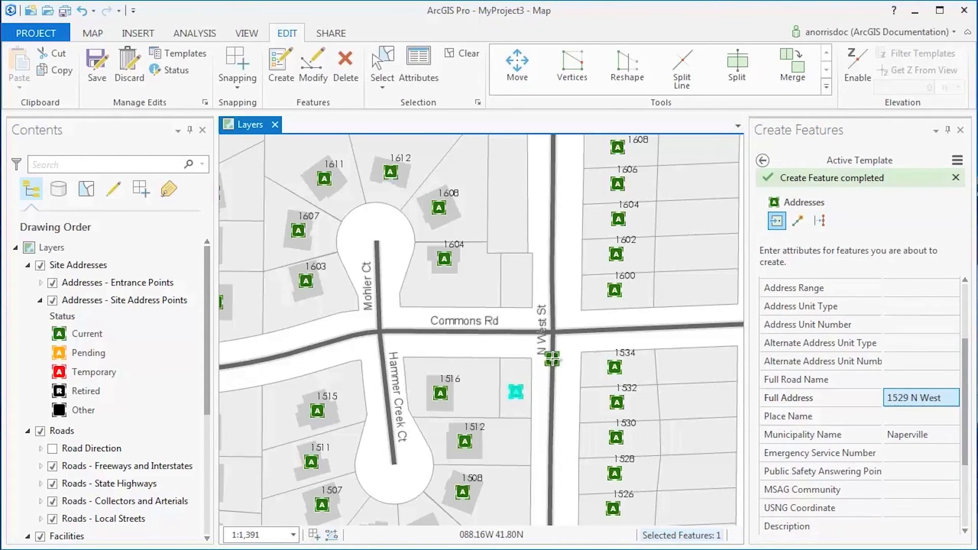
left_click(418, 65)
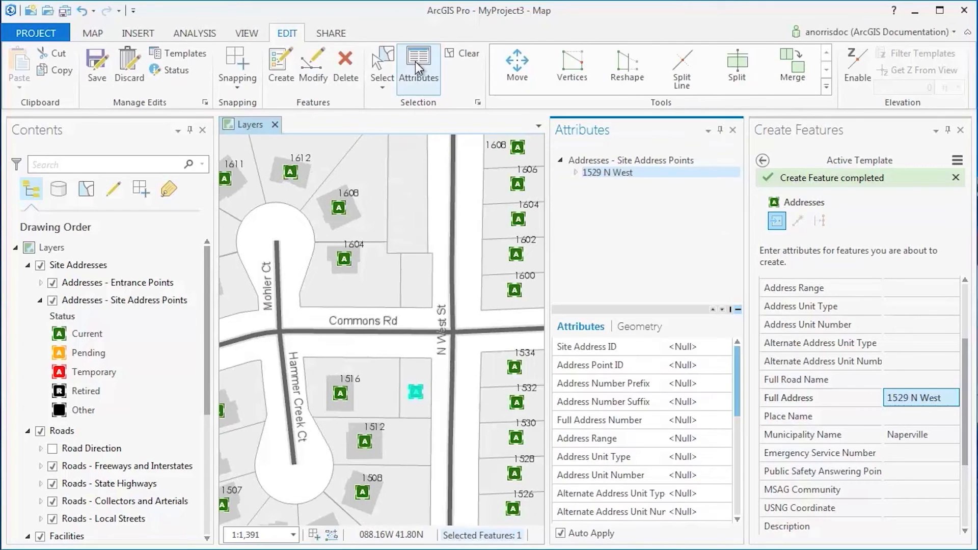
left_click_drag(679, 143, 835, 131)
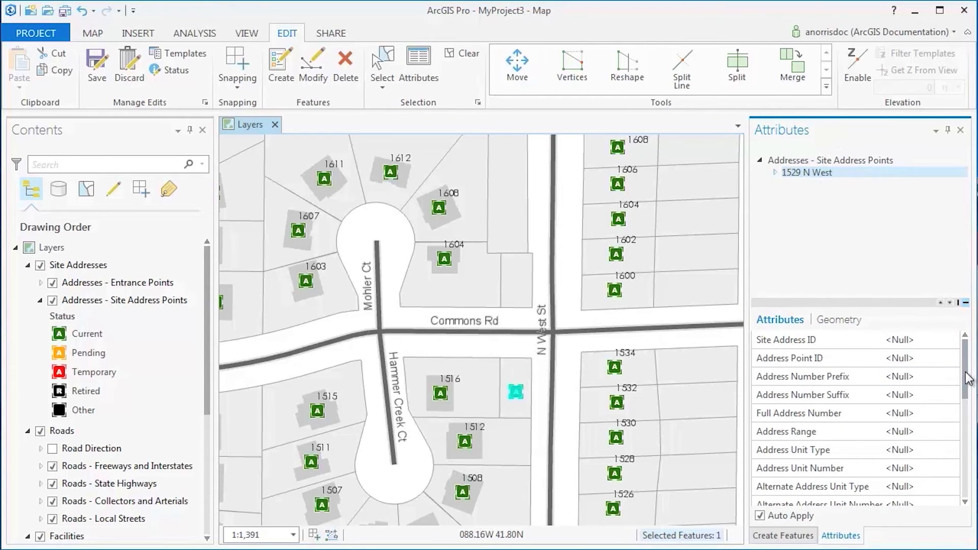
left_click_drag(967, 382, 967, 428)
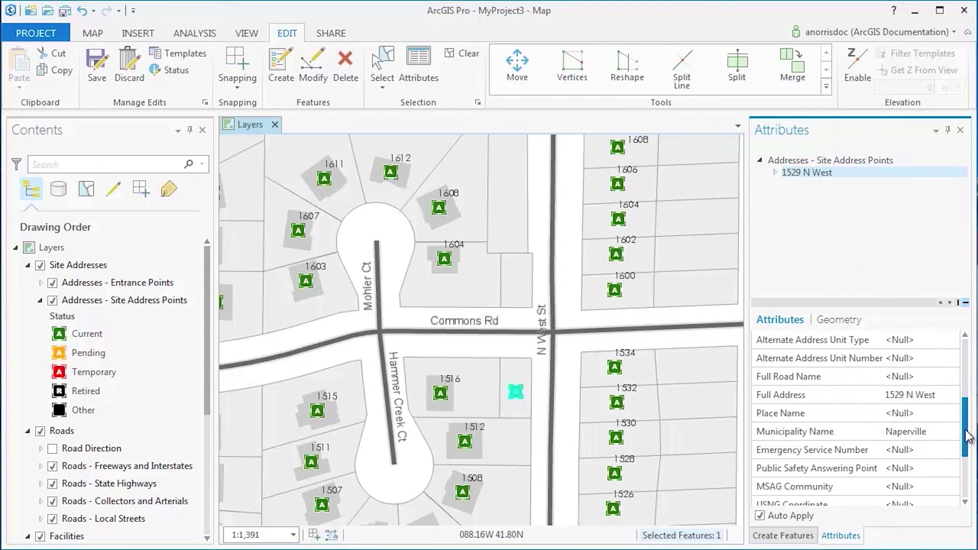
double_click(920, 395)
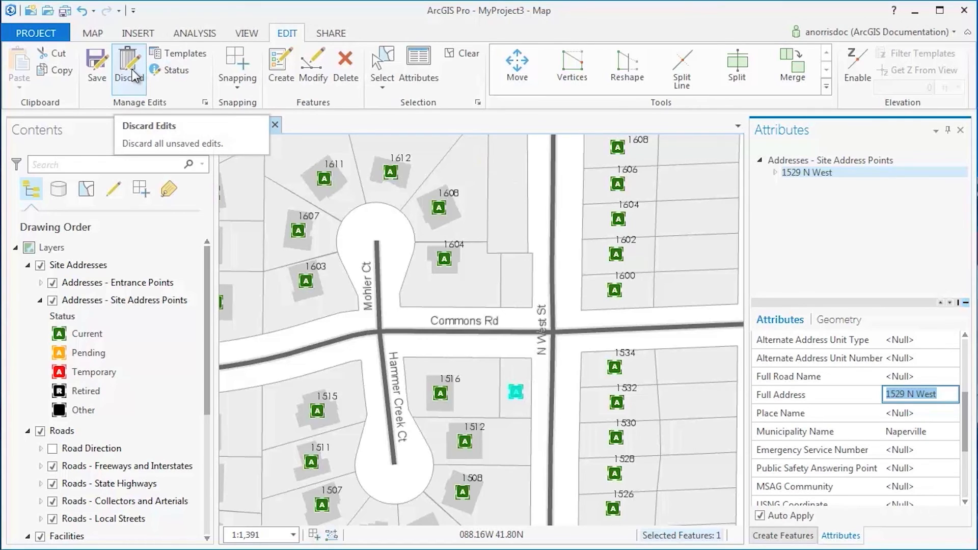
Step: Save all edits, confirming with Yes
left_click(91, 76)
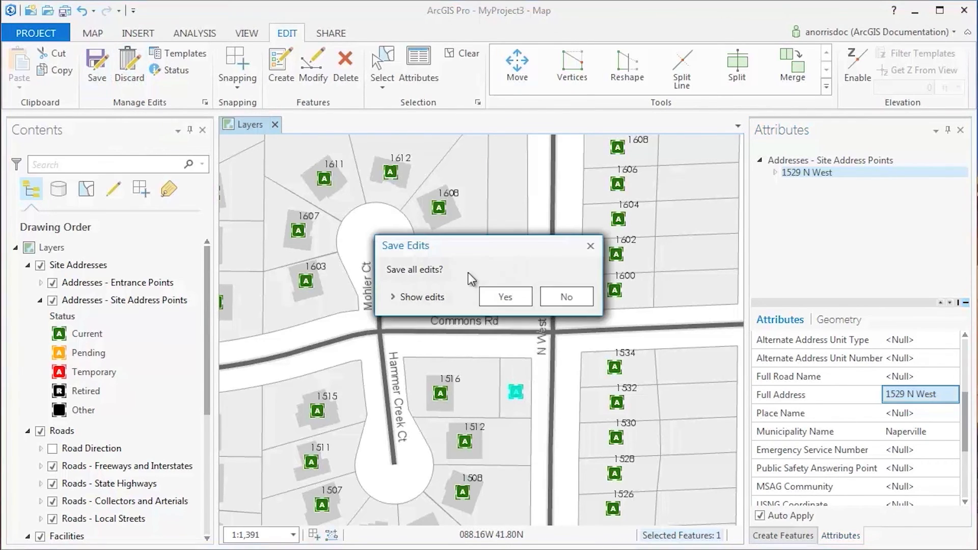
left_click(505, 297)
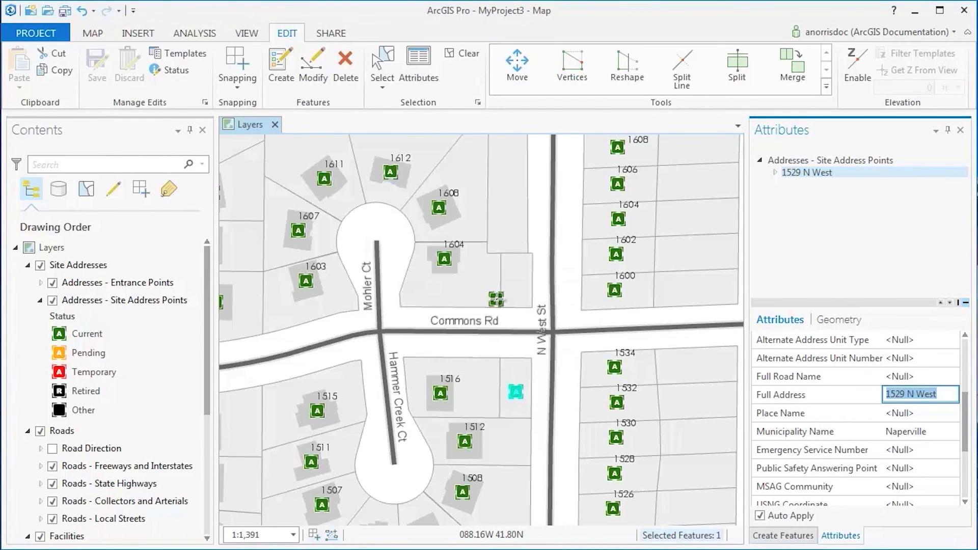